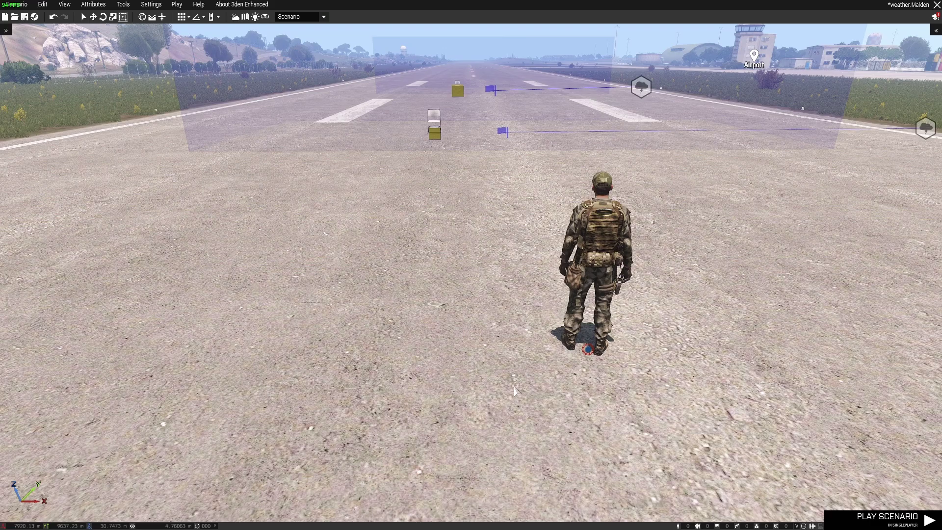
- Bring the runway into view and select the lower weather module
mouse_move(515, 389)
right_down()
mouse_move(548, 381)
mouse_move(540, 380)
right_up()
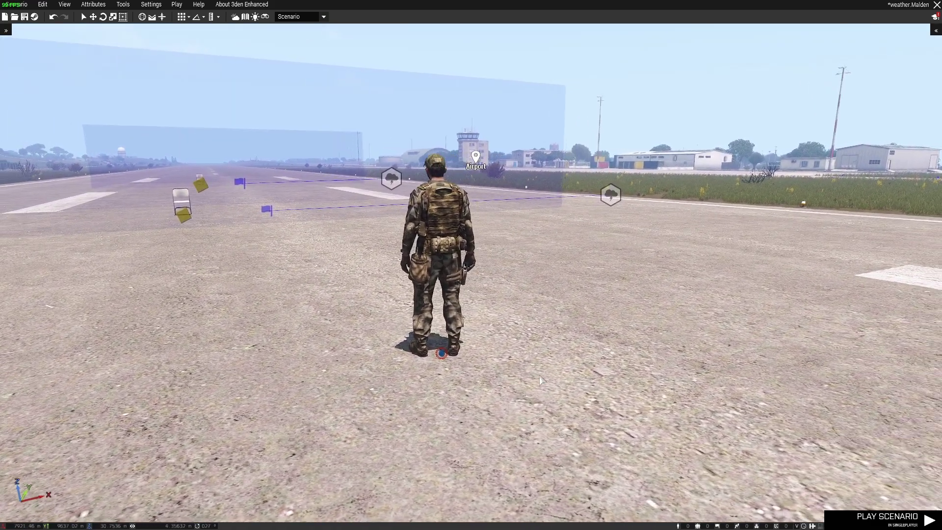
key(w)
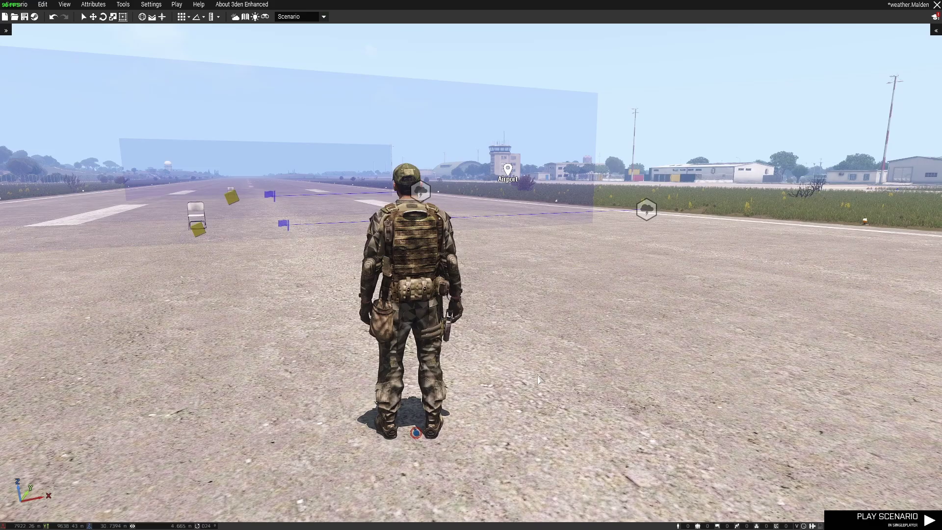
key(w)
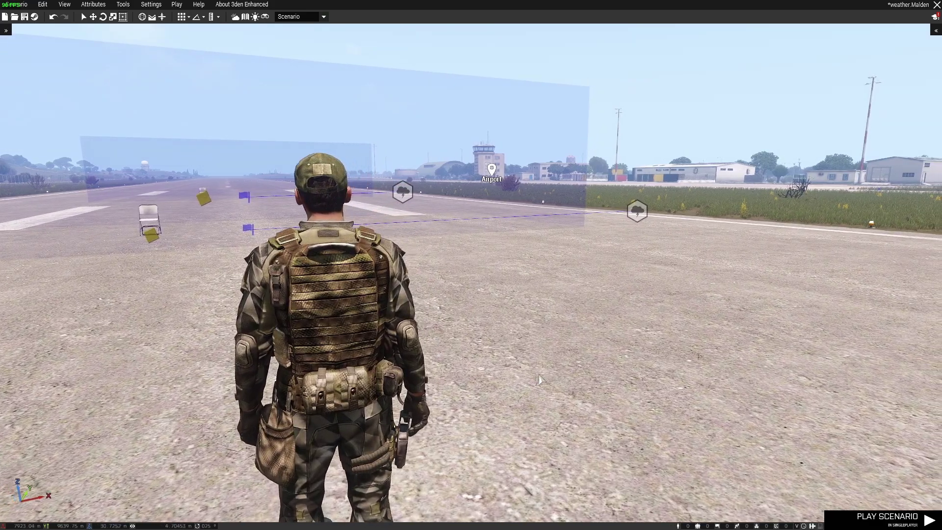
mouse_move(539, 380)
right_down()
mouse_move(504, 378)
mouse_move(539, 379)
right_up()
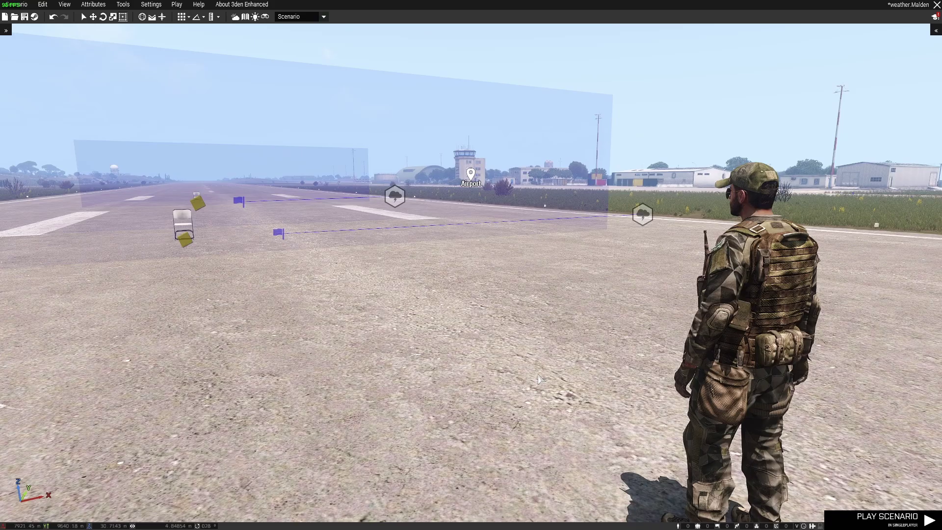
key(s)
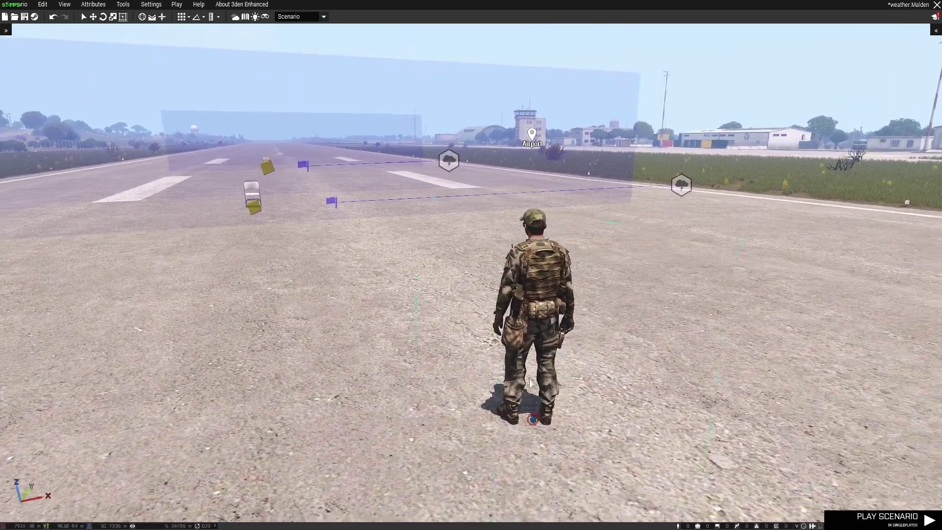
right_drag(537, 380, 509, 391)
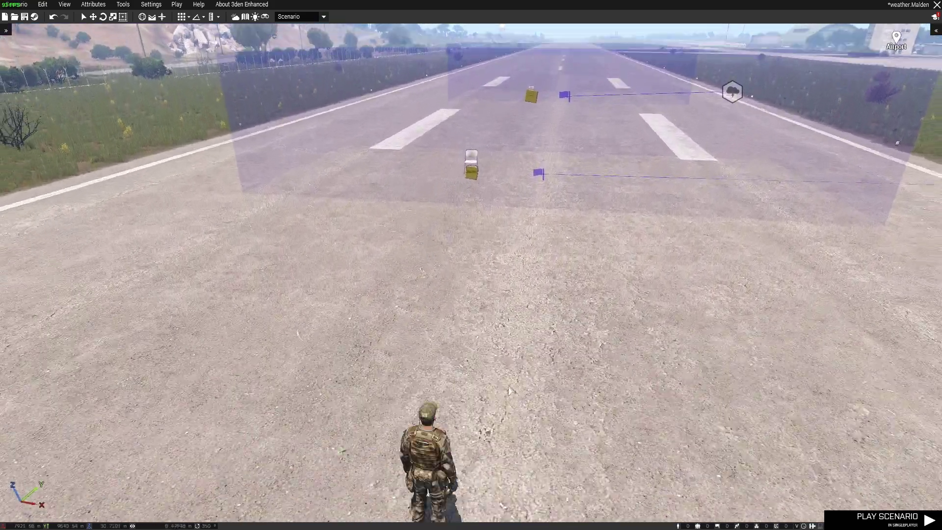
key(s)
right_drag(542, 360, 547, 357)
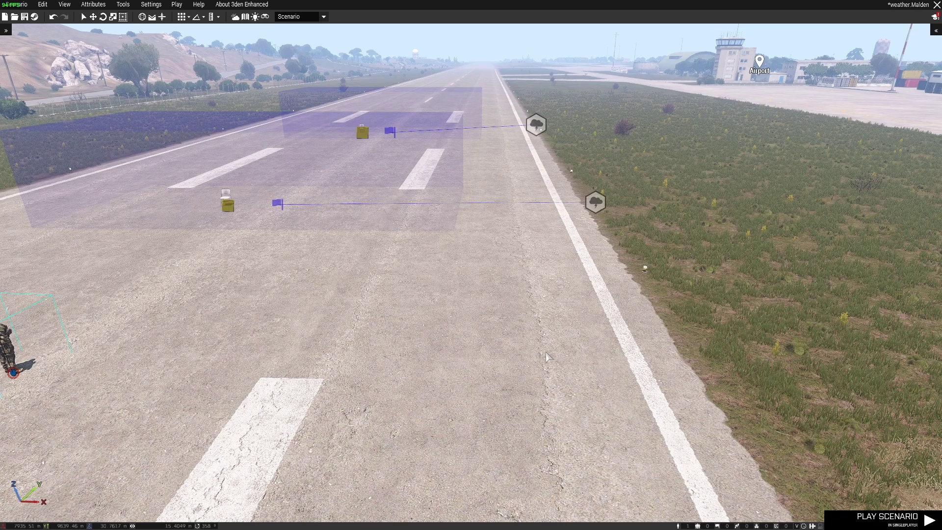
click(591, 203)
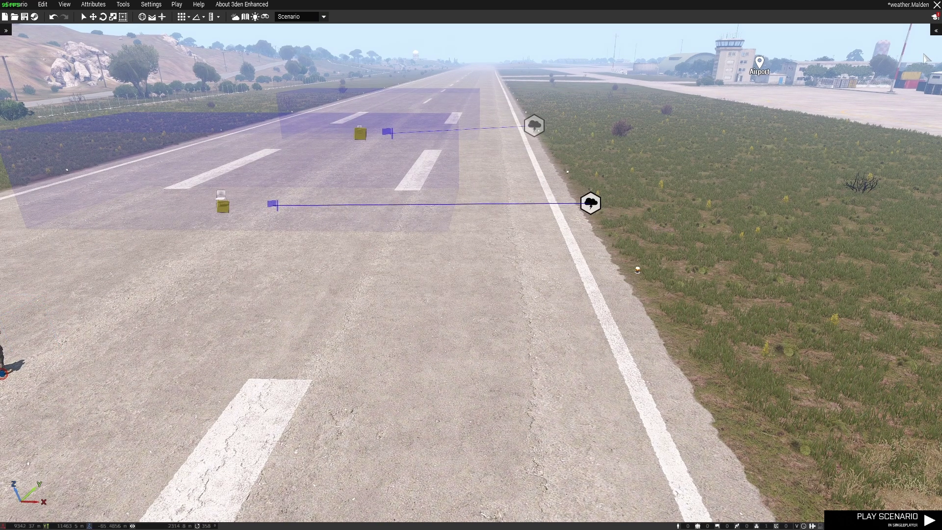
- Place a new Weather module from Systems > Modules > Environment onto the runway
click(935, 31)
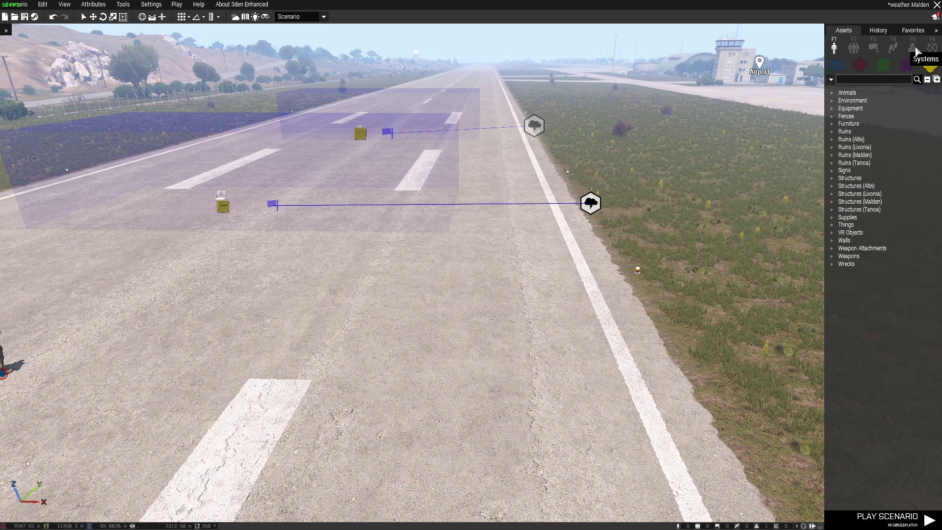
click(912, 49)
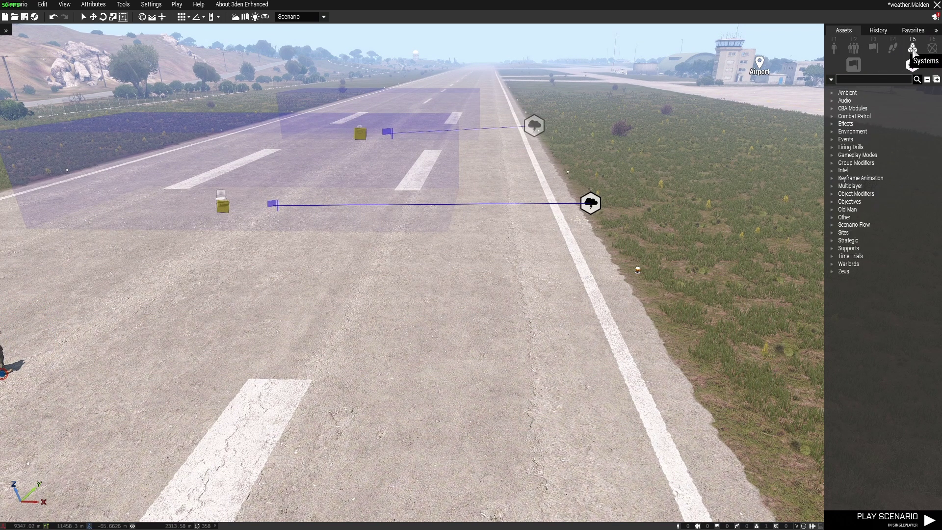
click(833, 133)
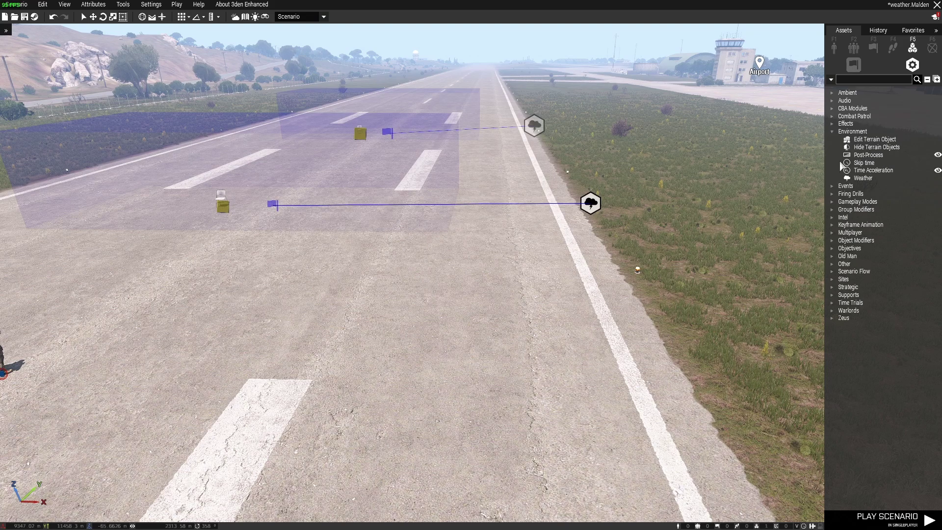
click(861, 178)
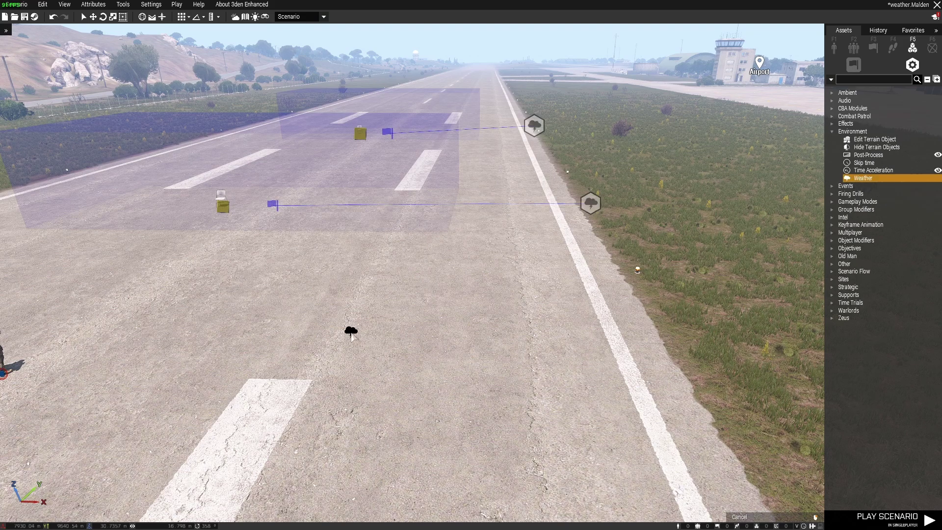
click(452, 346)
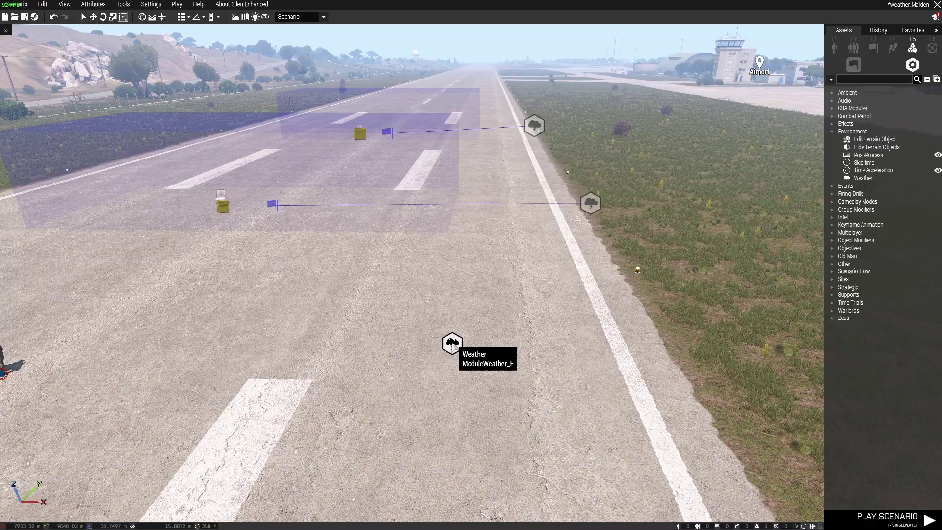
double_click(450, 343)
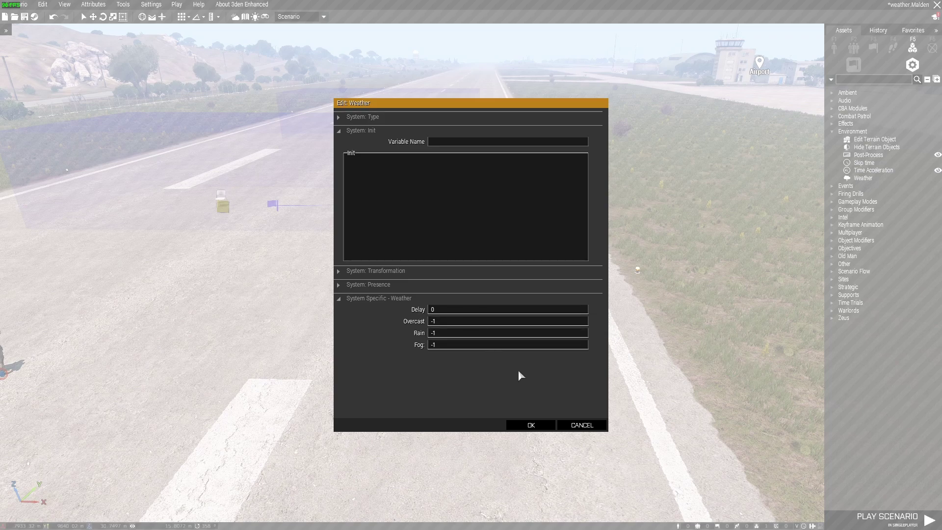
- Close the weather attributes, delete the new Weather module, and reposition the camera along the runway
click(580, 427)
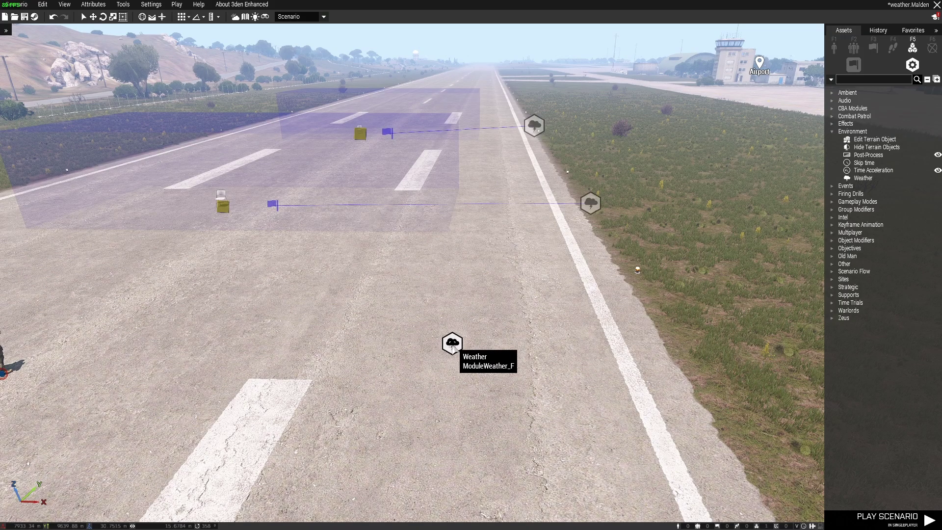
key(Delete)
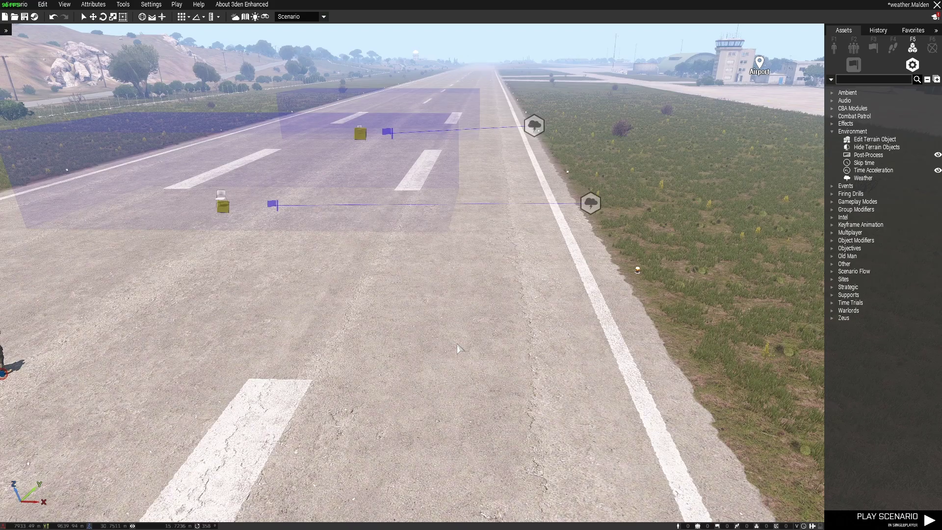
key(s)
key(w)
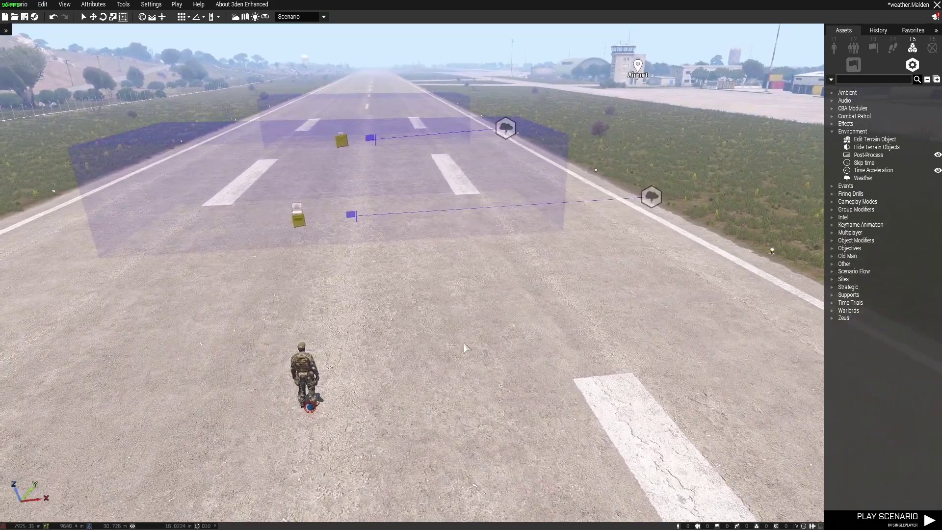
key(s)
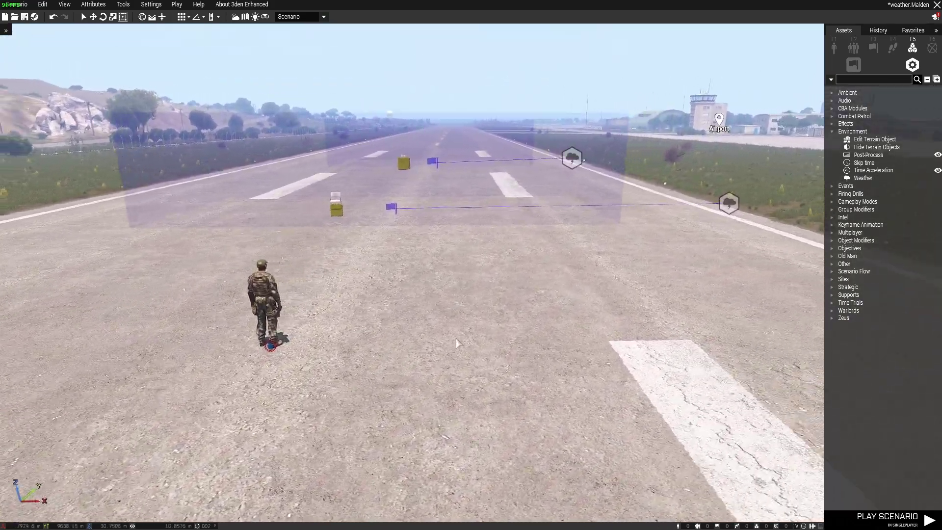
key(d)
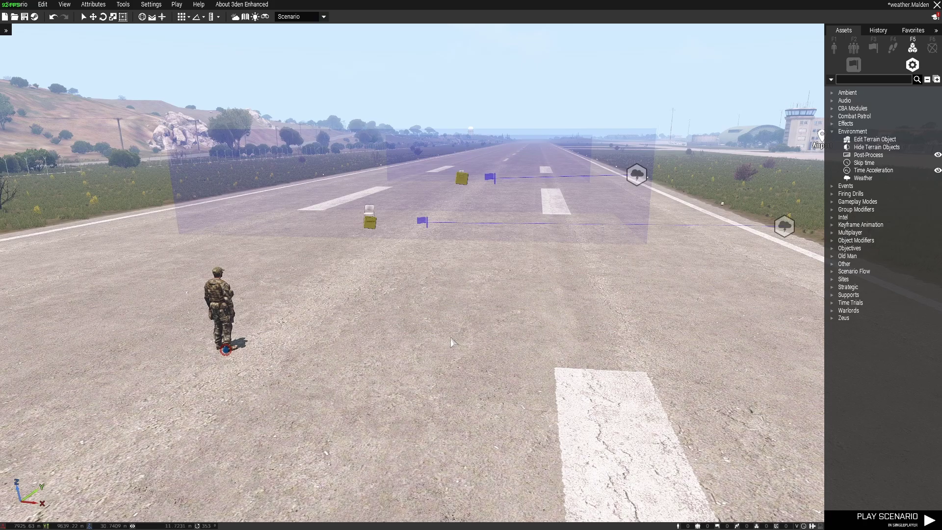
mouse_move(450, 343)
right_down()
mouse_move(486, 342)
mouse_move(362, 322)
right_up()
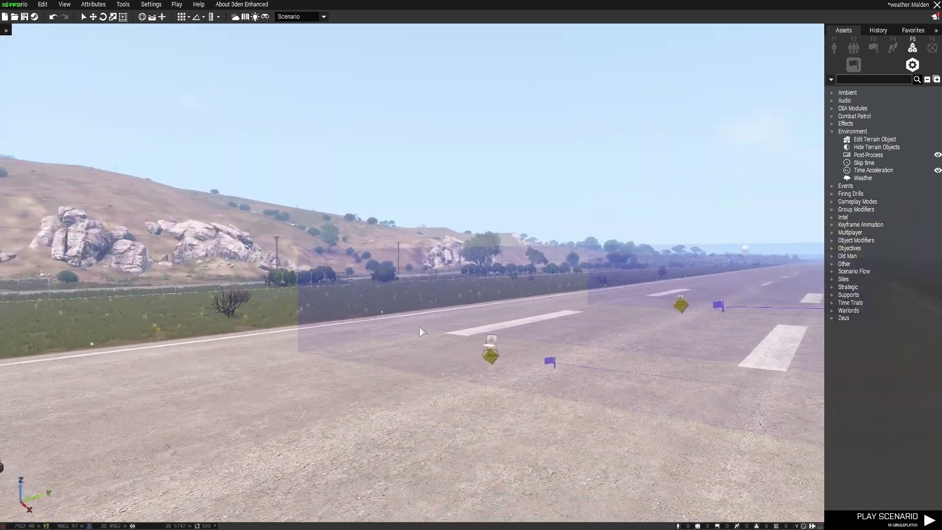
- In the Environment attributes, drop the Overcast Forecast from 82% to about 67%
right_drag(362, 323, 354, 218)
click(92, 5)
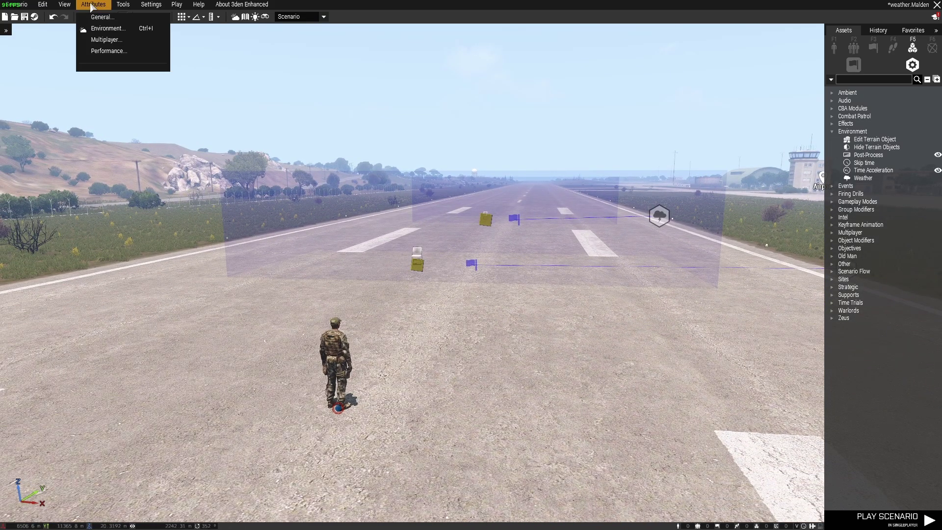
click(106, 30)
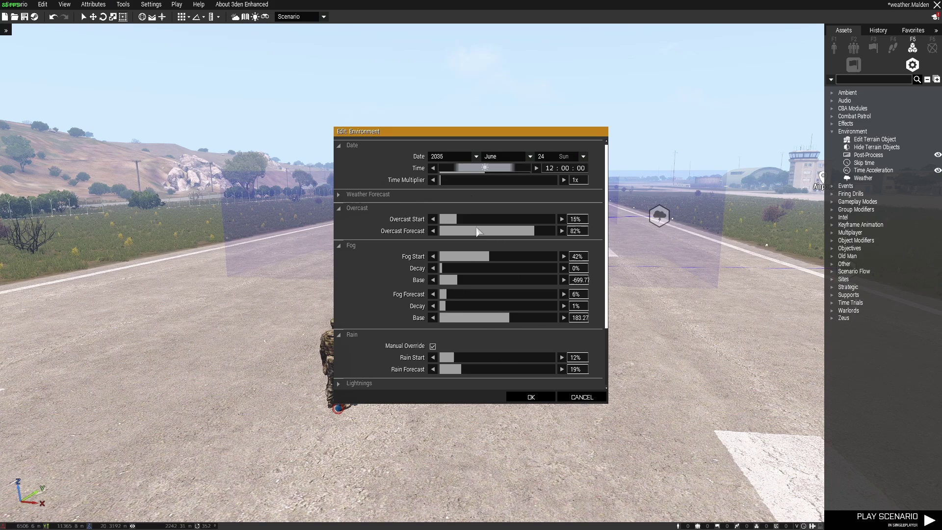
drag(530, 238, 522, 236)
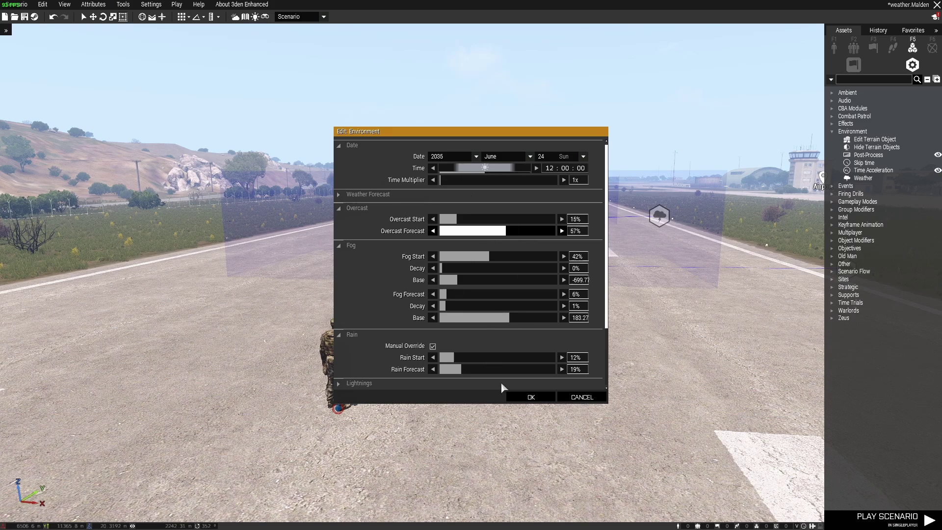
click(528, 399)
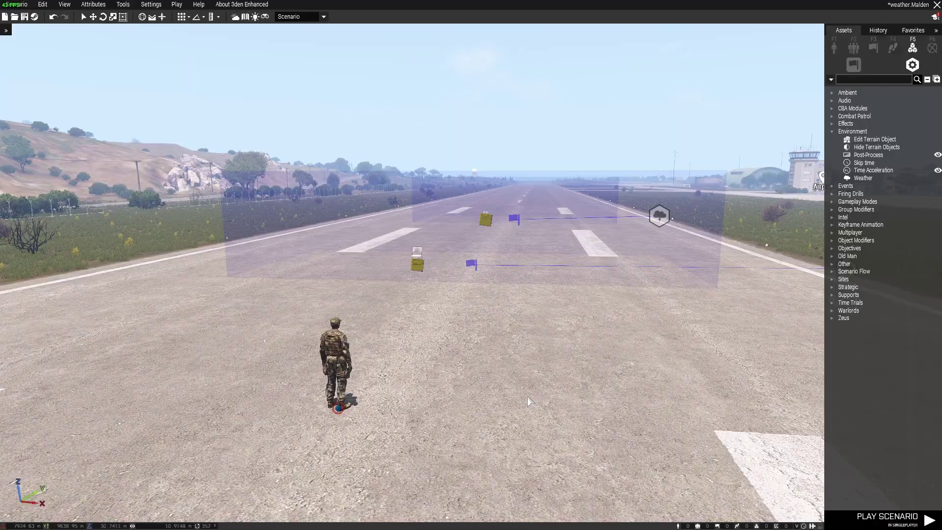
- Confirm the runway-side weather module uses delay 0 with overcast, rain and fog at 1
key(w)
right_drag(541, 404, 538, 404)
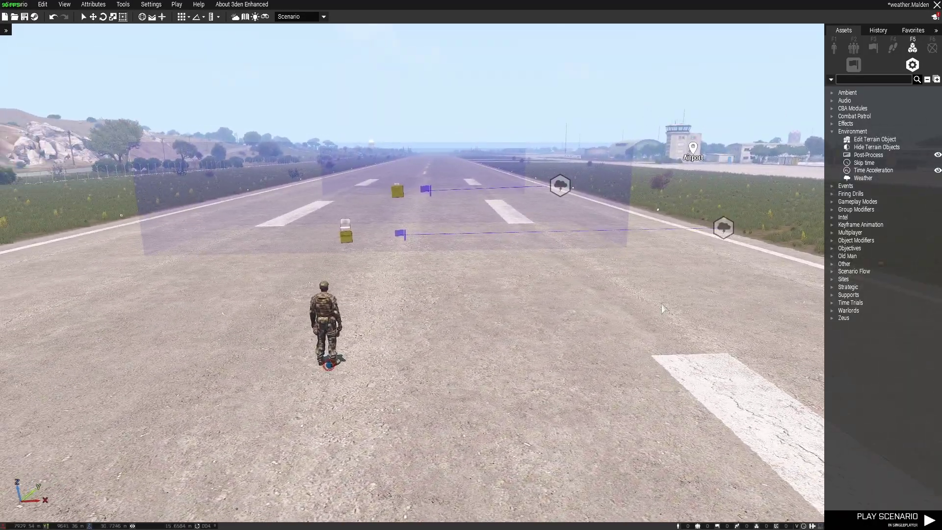
key(w)
mouse_move(723, 230)
right_down()
mouse_move(576, 332)
mouse_move(536, 255)
right_up()
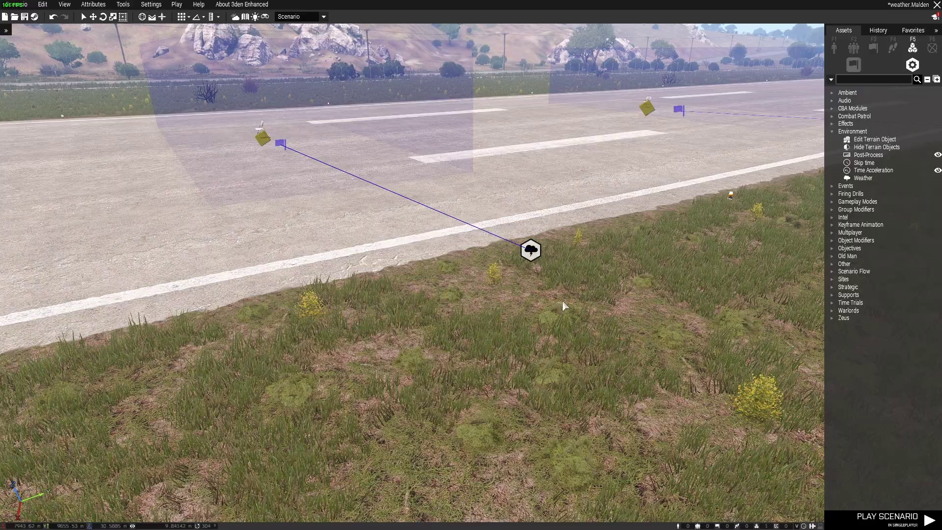
double_click(531, 250)
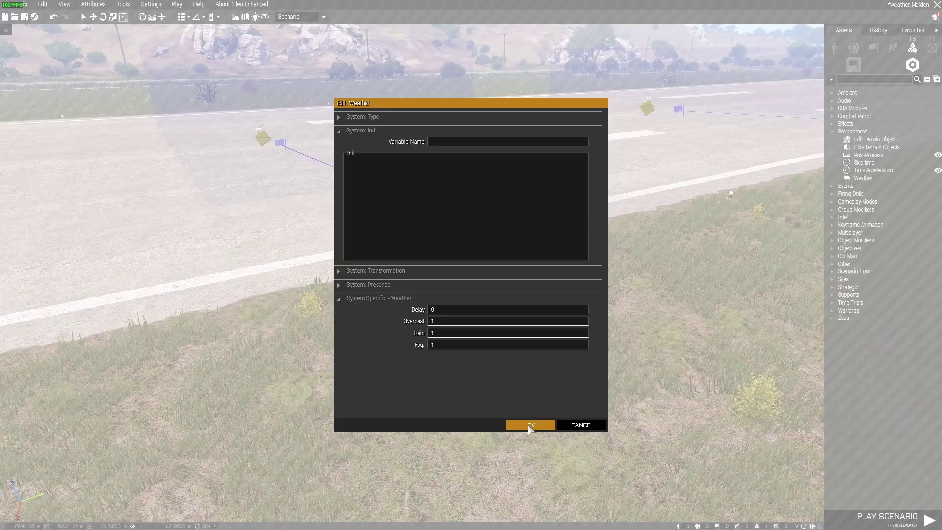
click(529, 426)
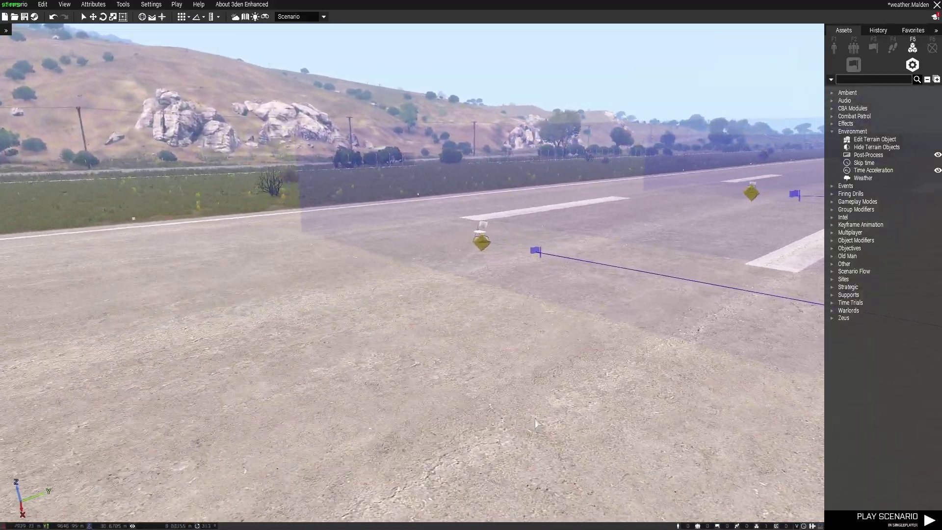
- Move the soldier farther along the runway
right_drag(535, 419, 567, 420)
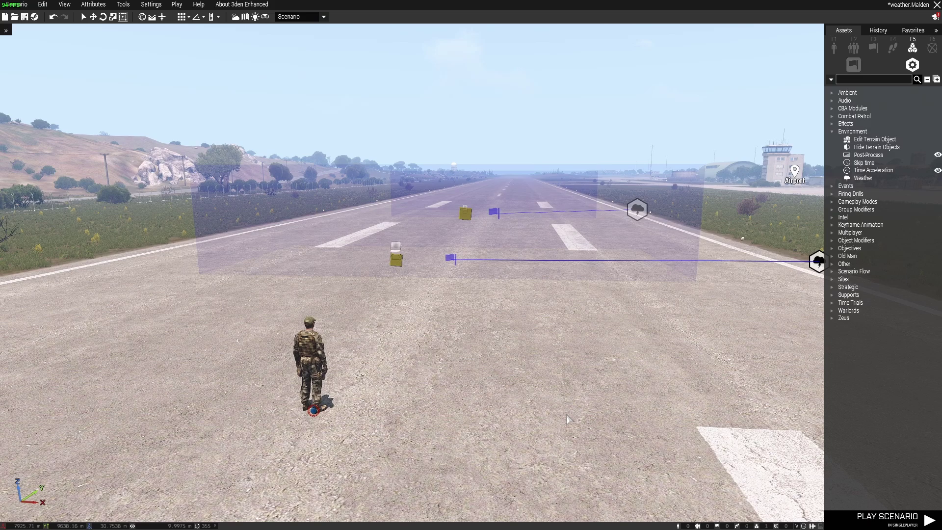
drag(313, 413, 421, 360)
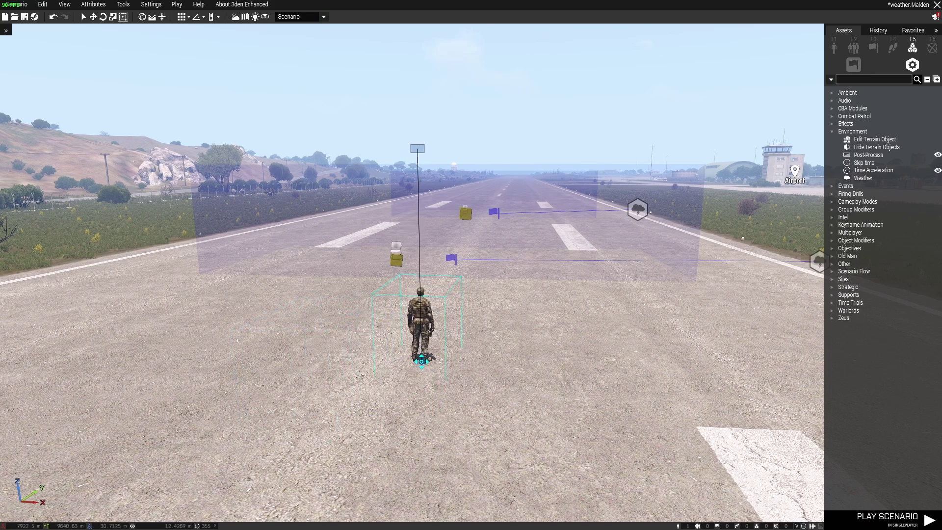
key(d)
key(d)
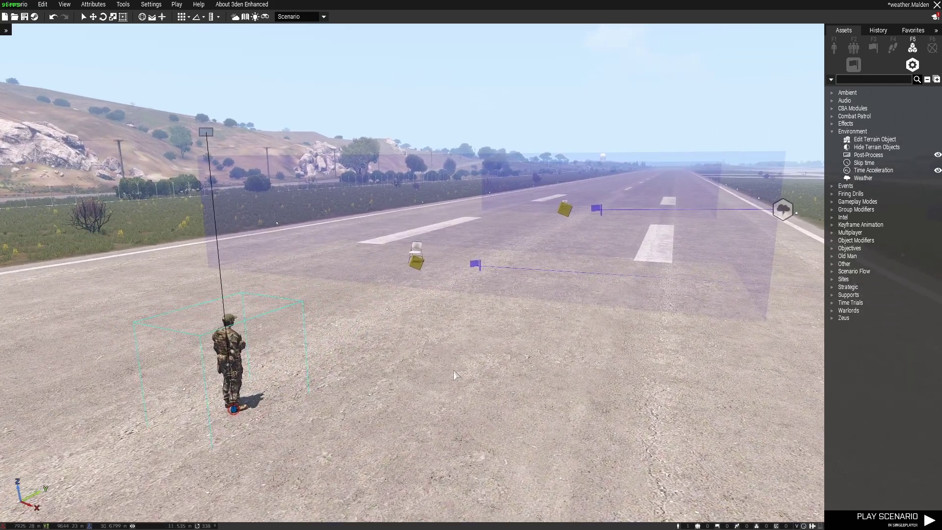
- Verify the trigger is set to Any Player Present
key(a)
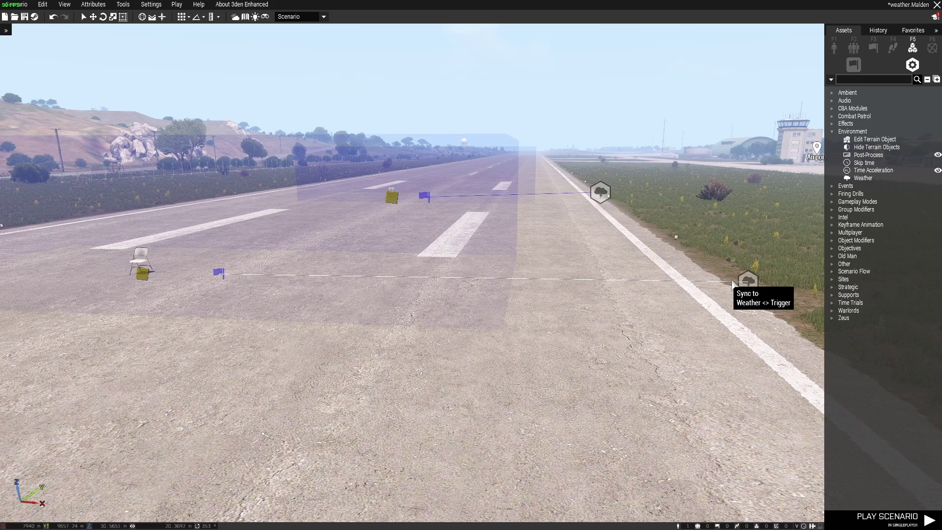
key(a)
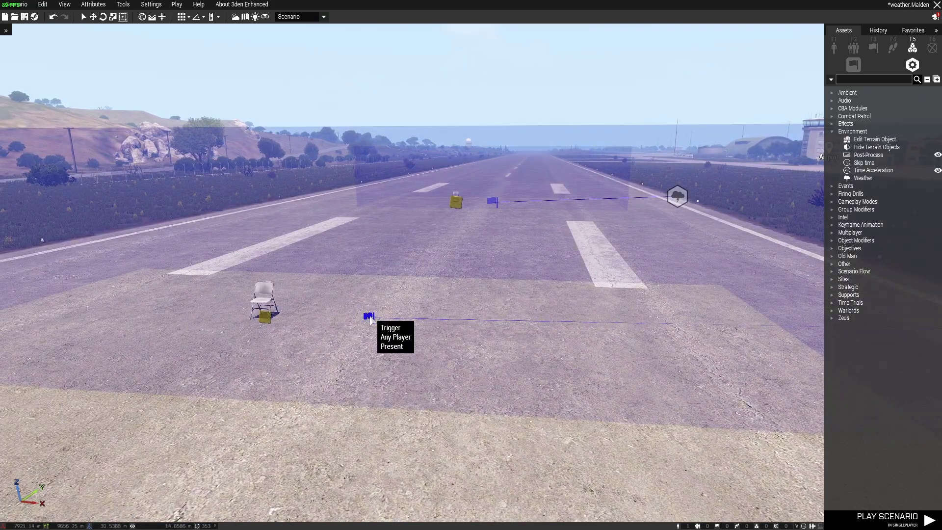
double_click(368, 317)
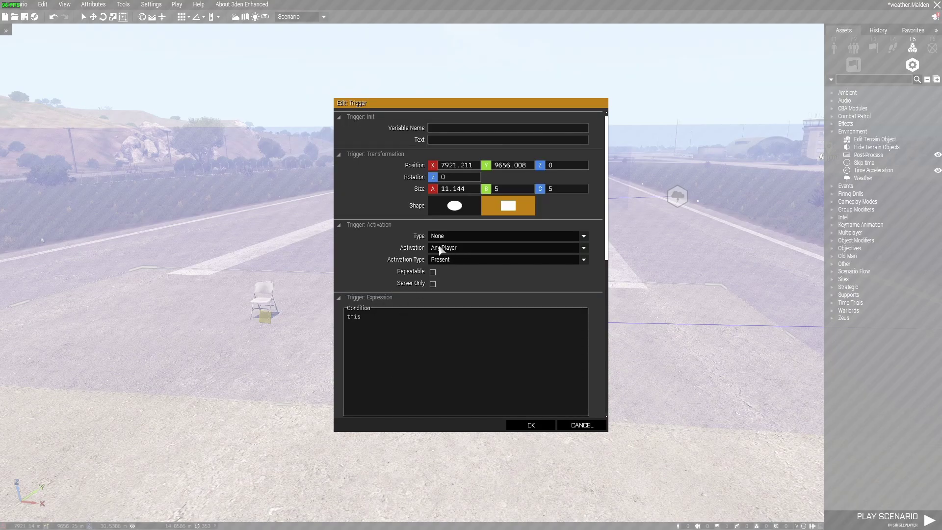
click(530, 425)
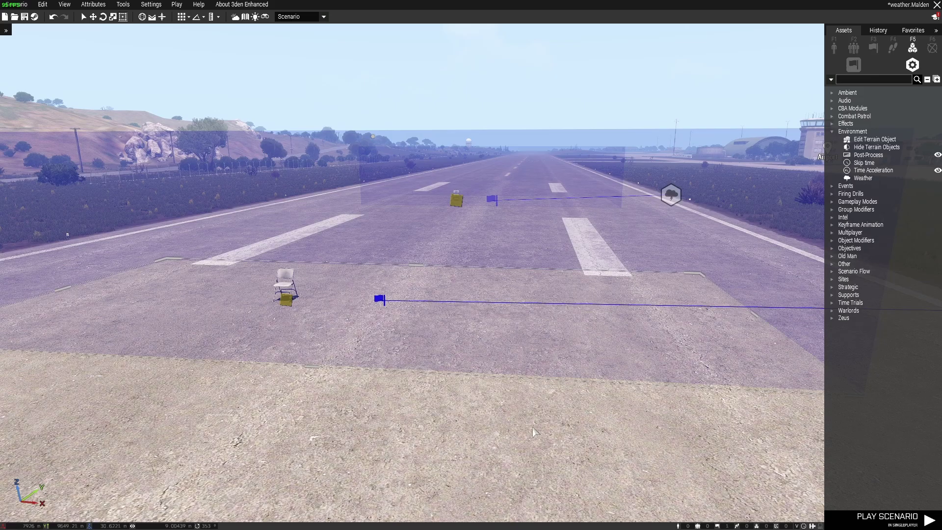
- Start playing the scenario with Ctrl+P
key(s)
key(w)
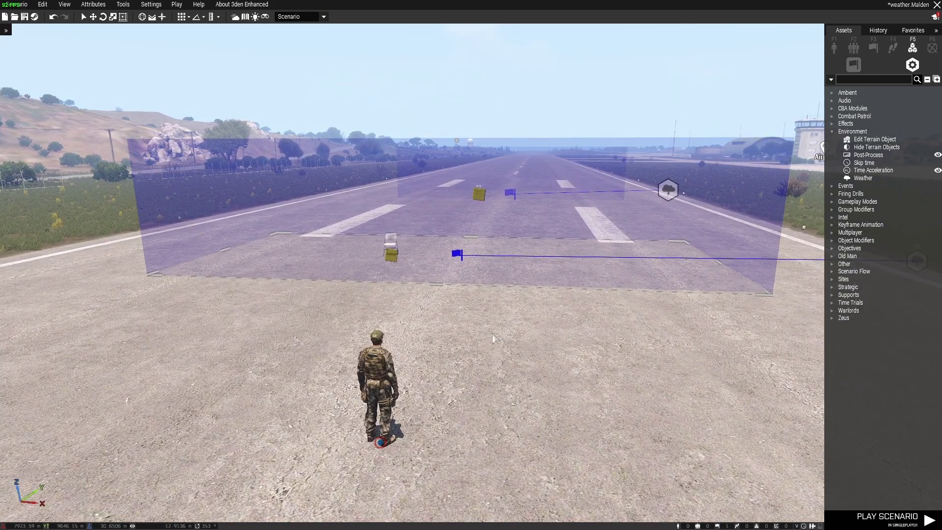
key(s)
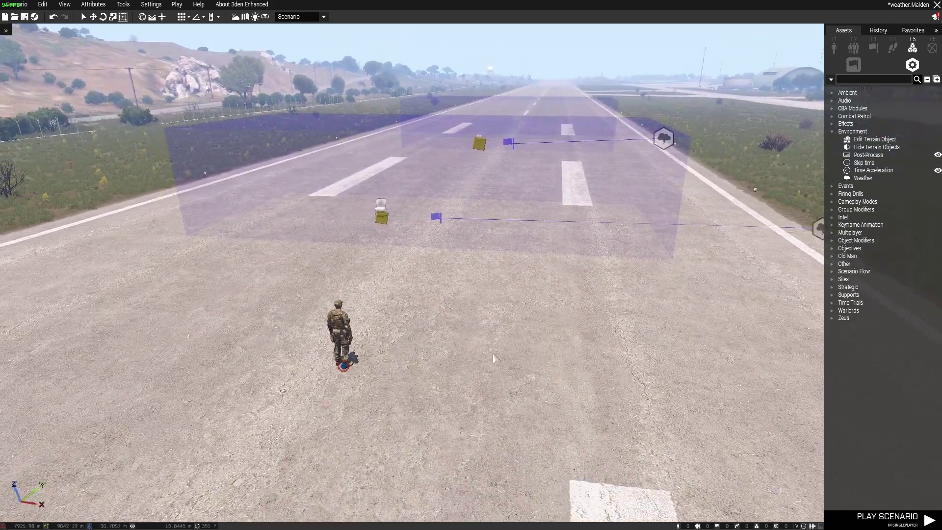
key(a)
key(ctrl+p)
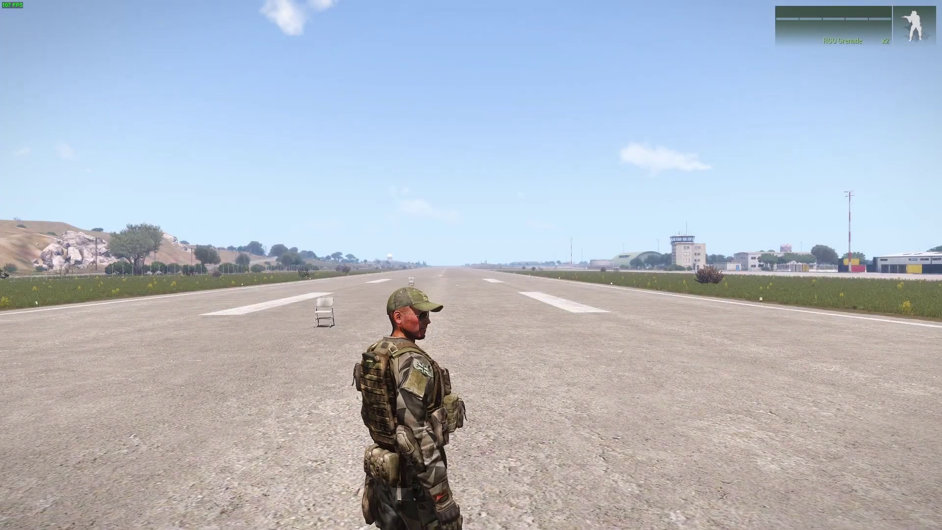
- Walk the soldier down the runway into the trigger zone toward the chair
key(alt)
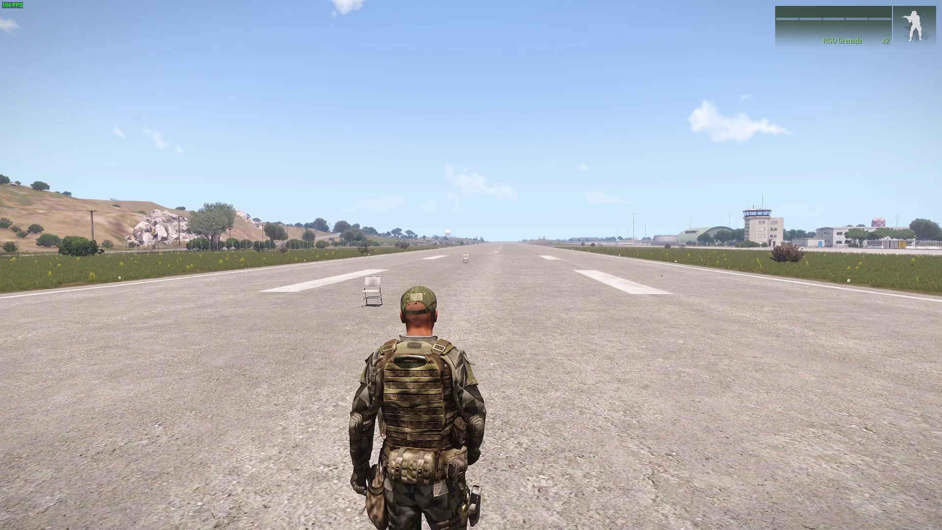
key(w)
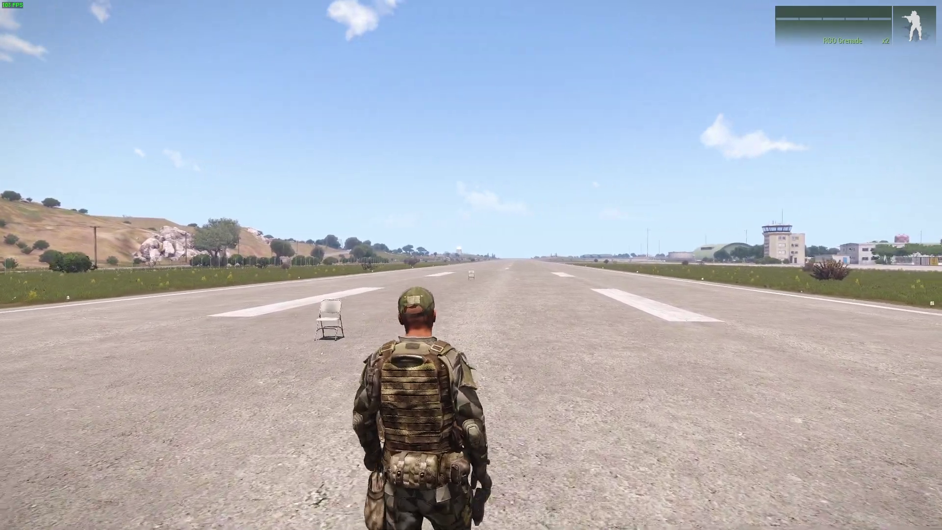